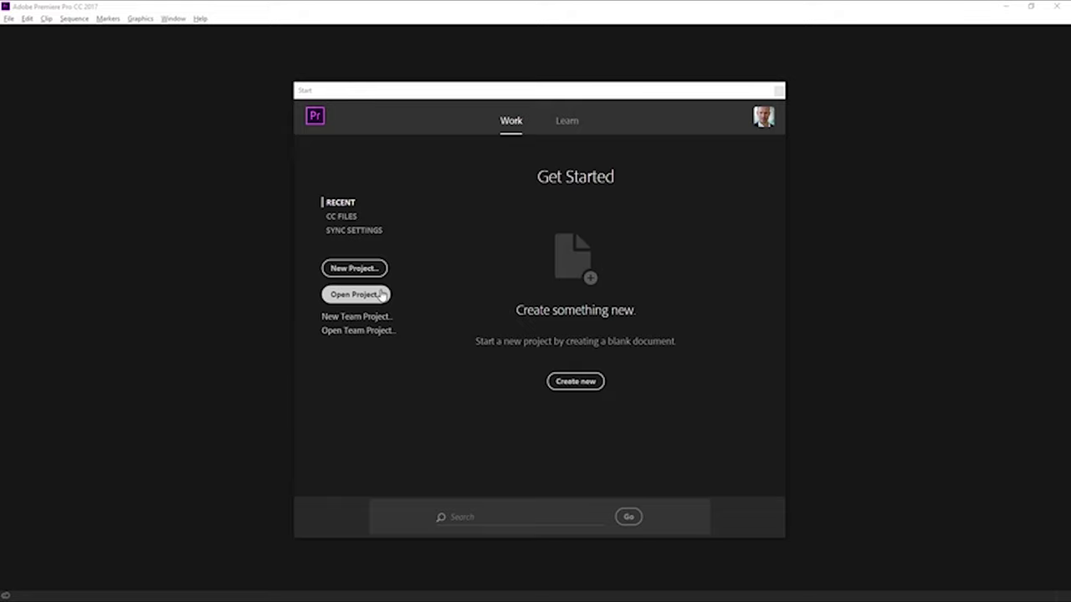
Open the project file '01_01 Create a project.prproj' from C:\MEDIA
{"action": "left_click", "coordinate": [380, 294]}
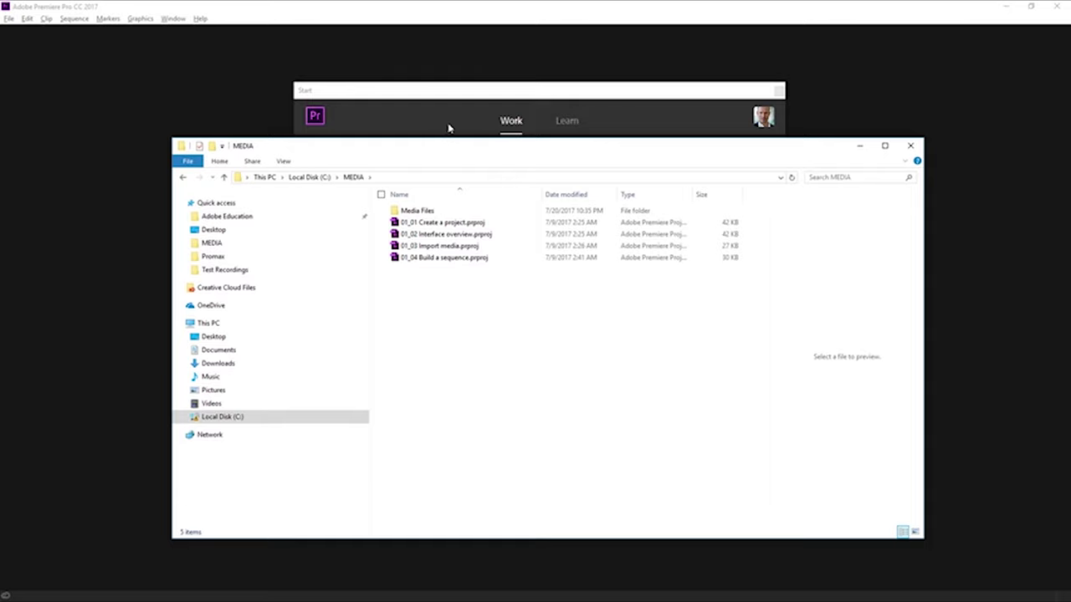
{"action": "key", "text": "Escape"}
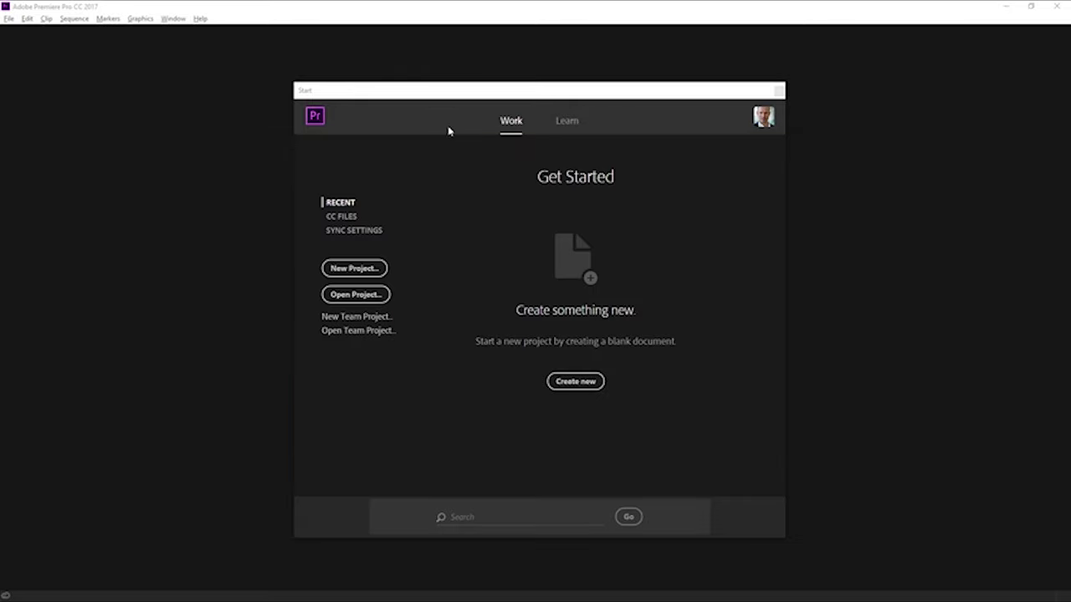
{"action": "left_click", "coordinate": [379, 300]}
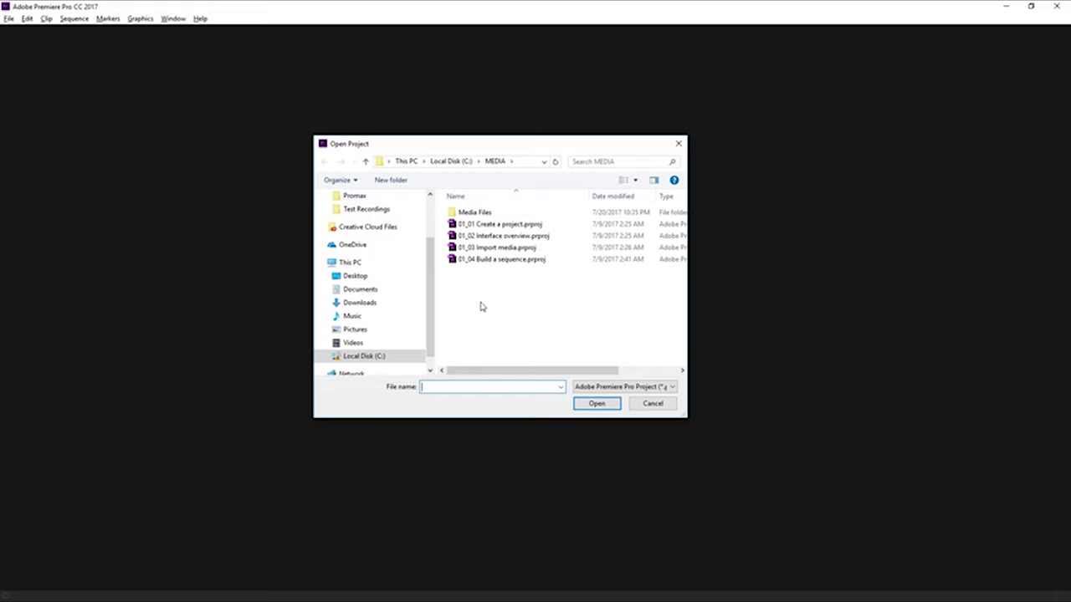
{"action": "left_click", "coordinate": [519, 227]}
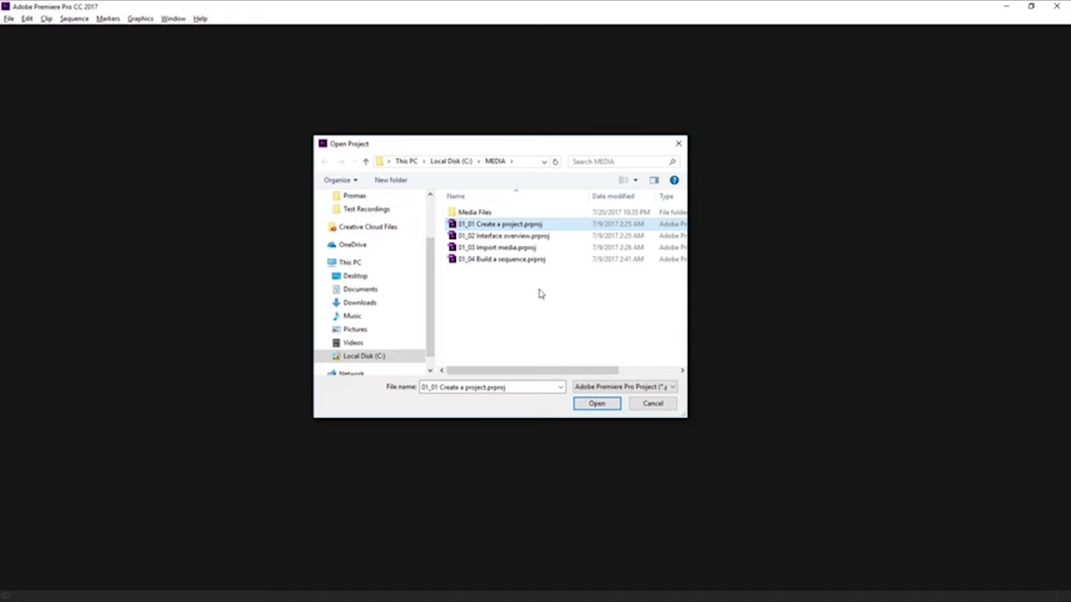
{"action": "left_click", "coordinate": [595, 404]}
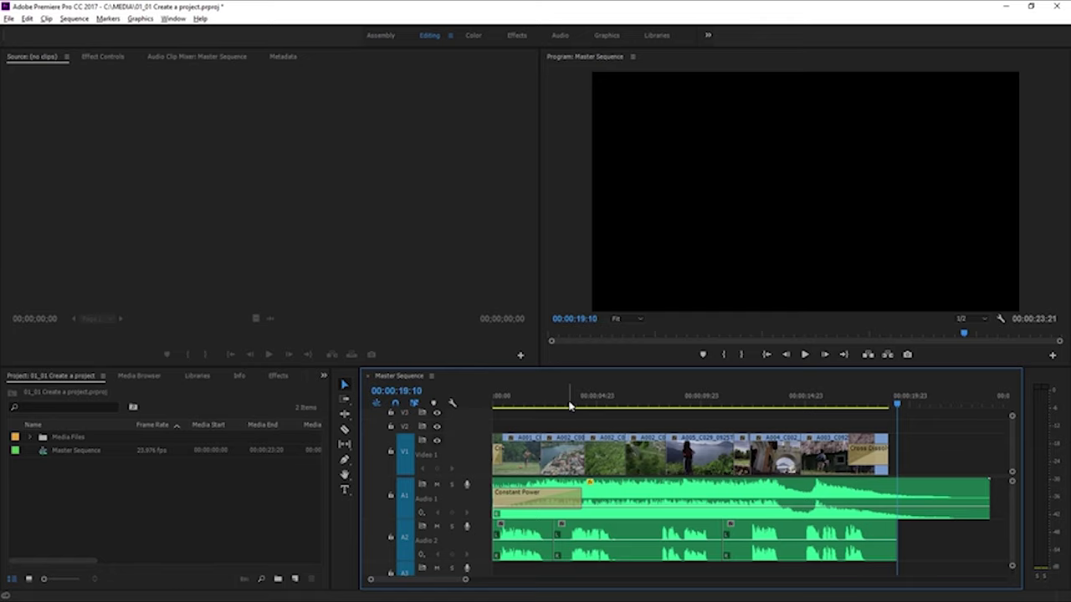
Set the playhead to 00:00:06:11, then expand the Media Files bin to show Music, Voice Over and clips
{"action": "left_click", "coordinate": [629, 403]}
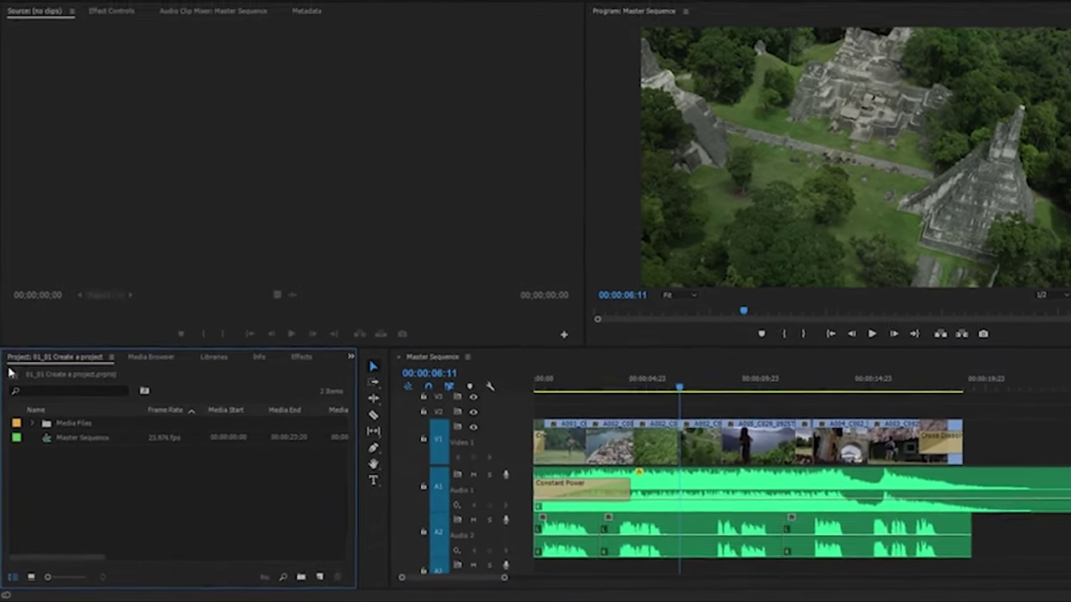
{"action": "left_click", "coordinate": [17, 378]}
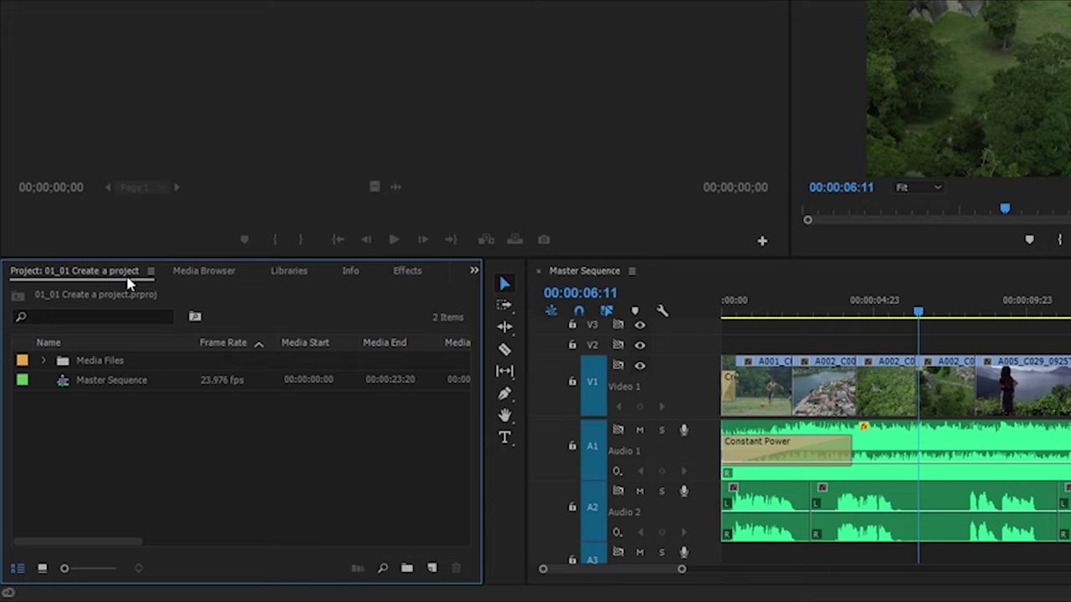
{"action": "left_click", "coordinate": [43, 360]}
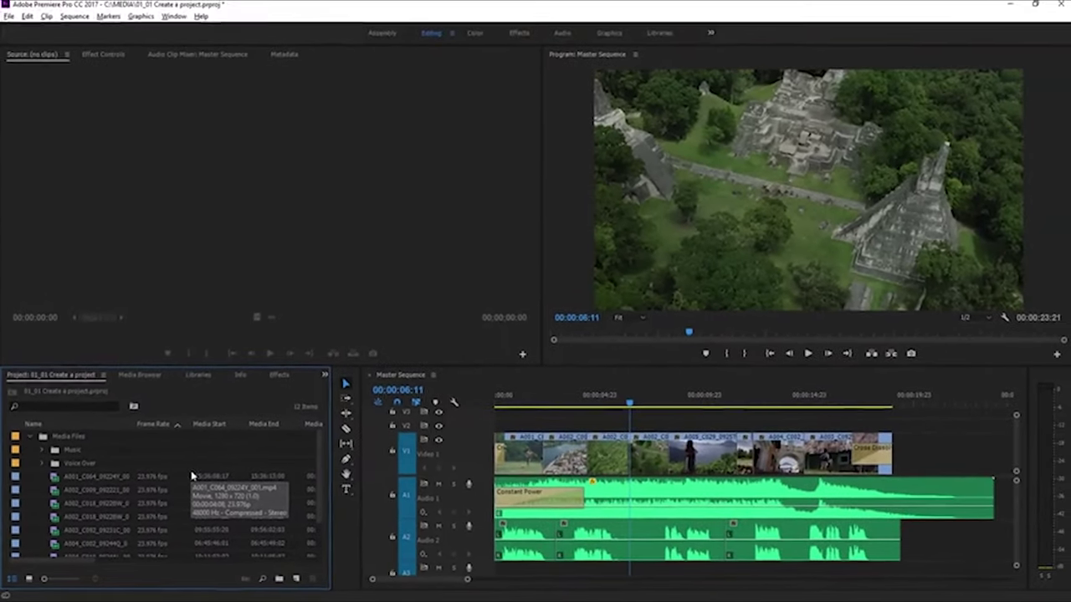
Load A002_C009_092221_001.mp4 into the Source Monitor to preview the aerial town footage
{"action": "double_click", "coordinate": [57, 496]}
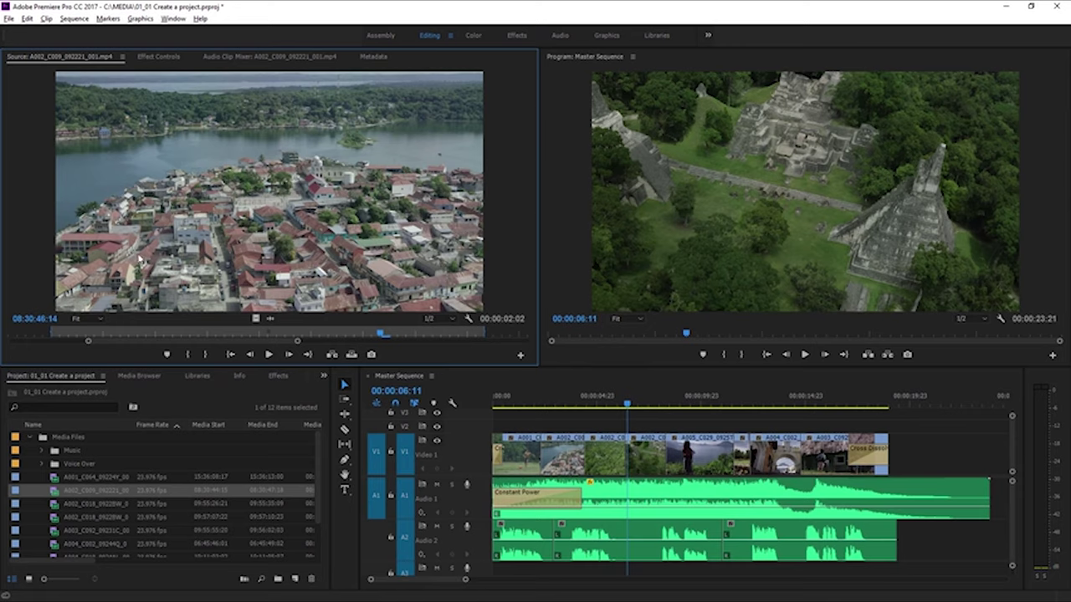
{"action": "left_click", "coordinate": [576, 220]}
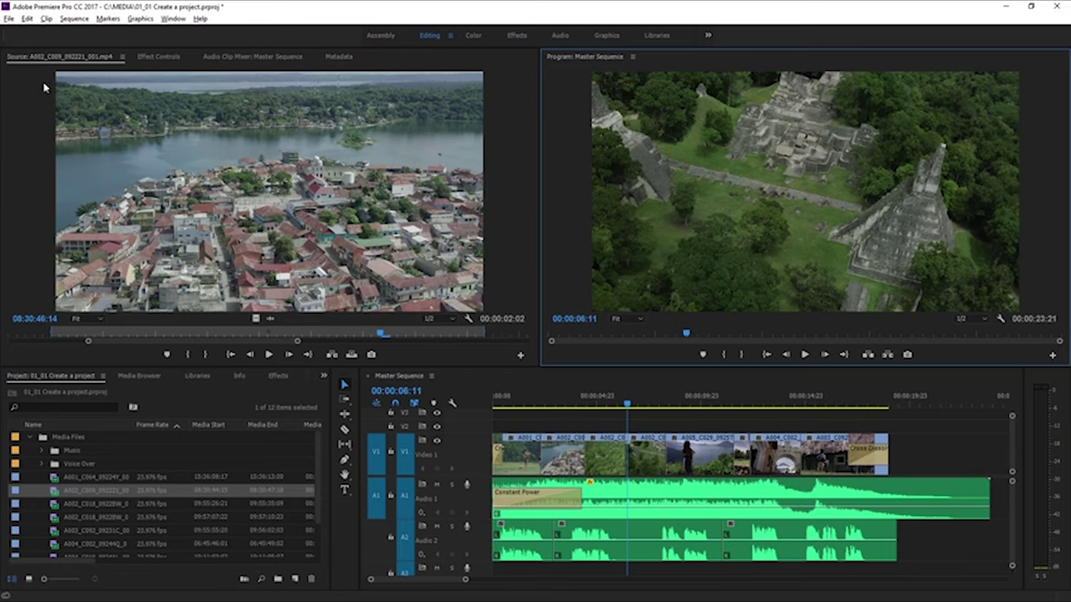
Close '01_01 Create a project' without saving changes
{"action": "left_click", "coordinate": [10, 19]}
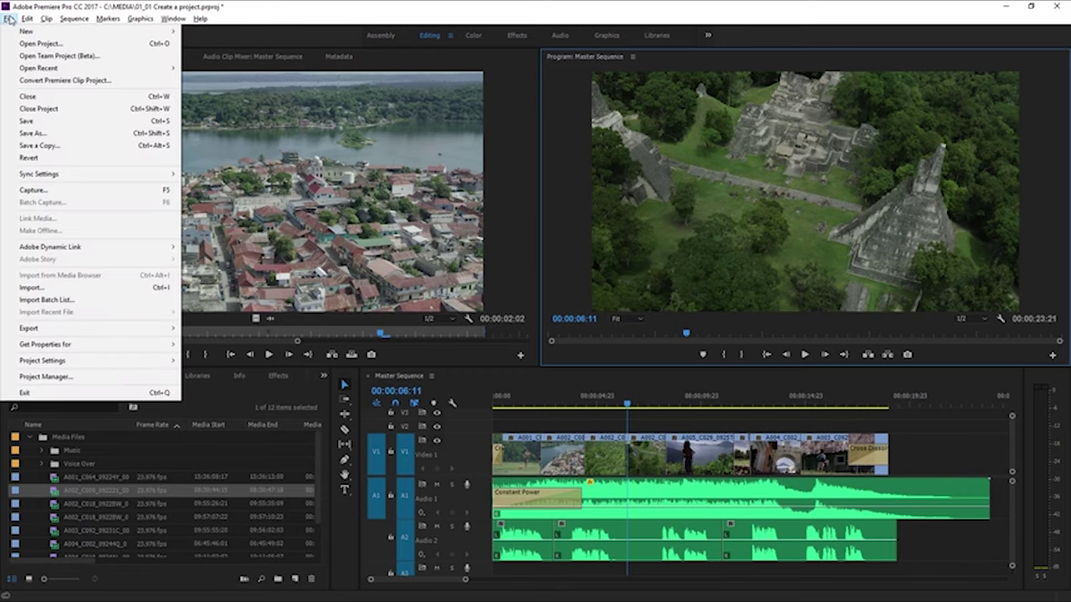
{"action": "left_click", "coordinate": [39, 109]}
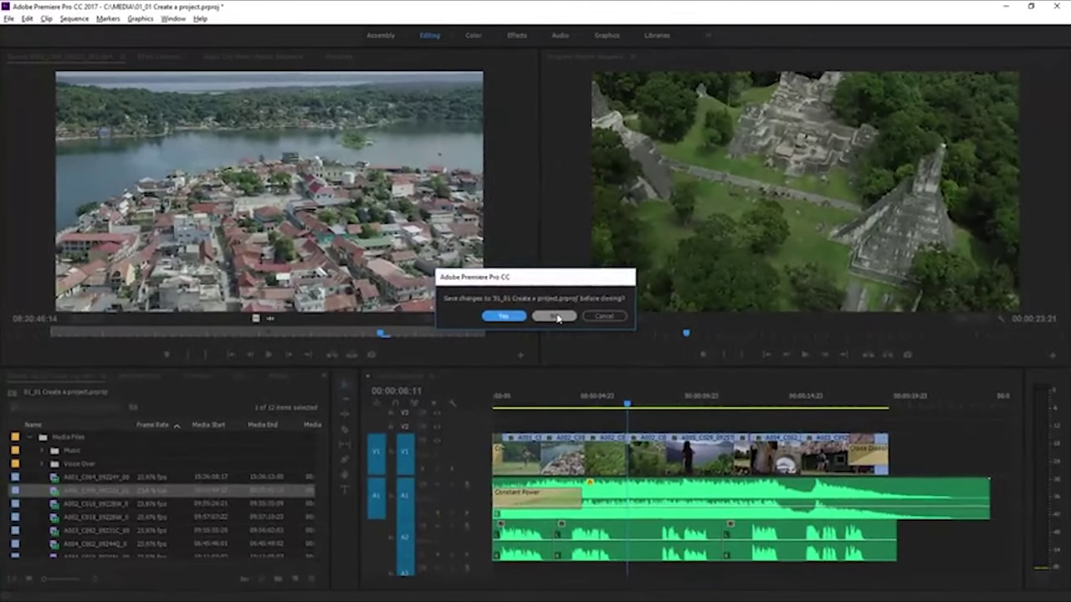
{"action": "left_click", "coordinate": [715, 407]}
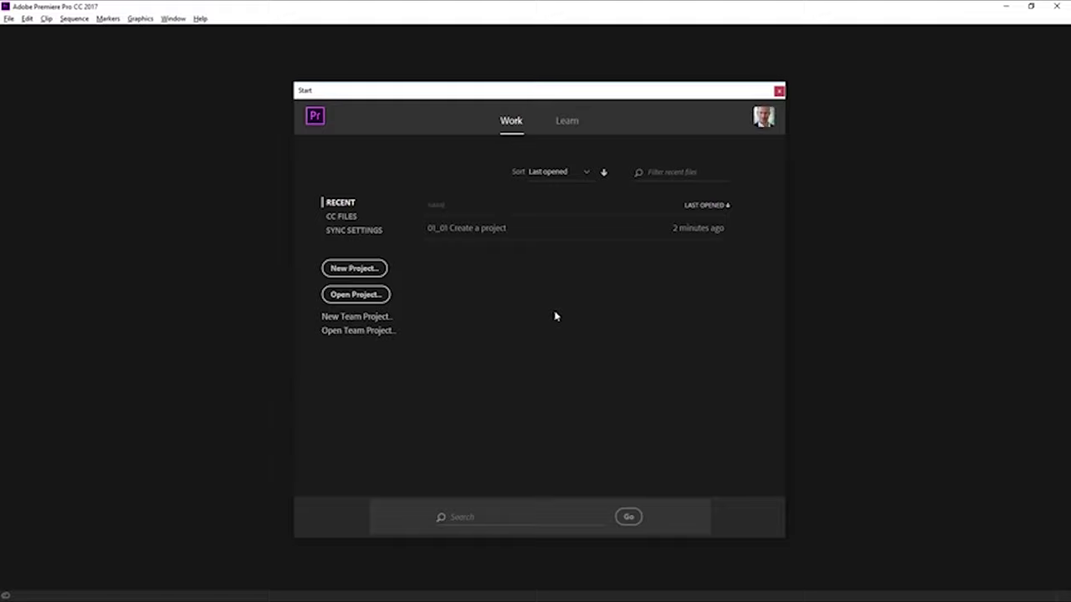
Create a new project named 'First project' saved in C:\MEDIA
{"action": "left_click", "coordinate": [378, 269]}
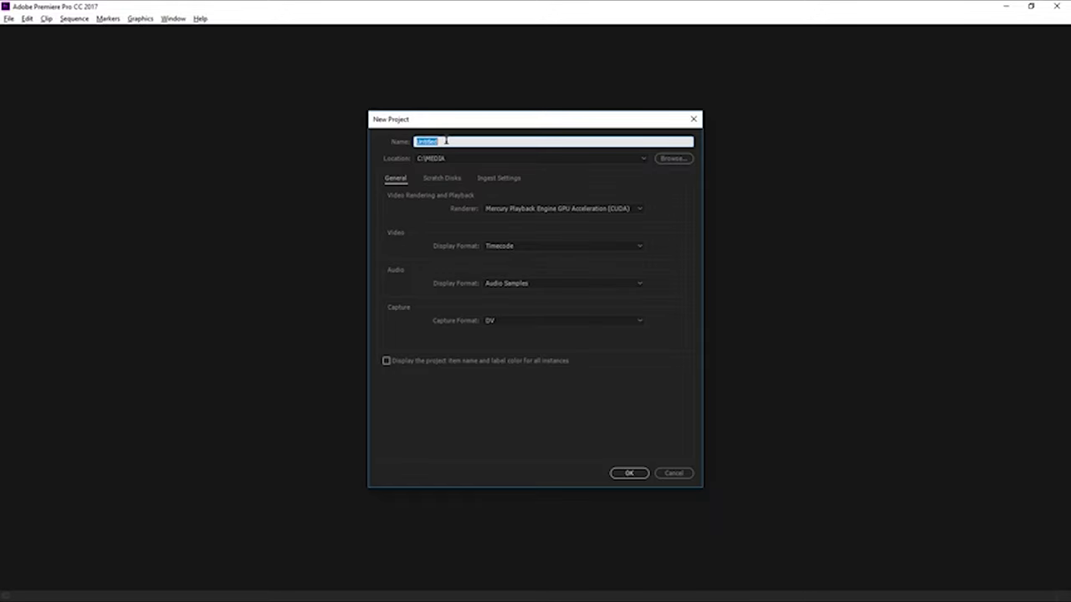
{"action": "type", "text": "First project"}
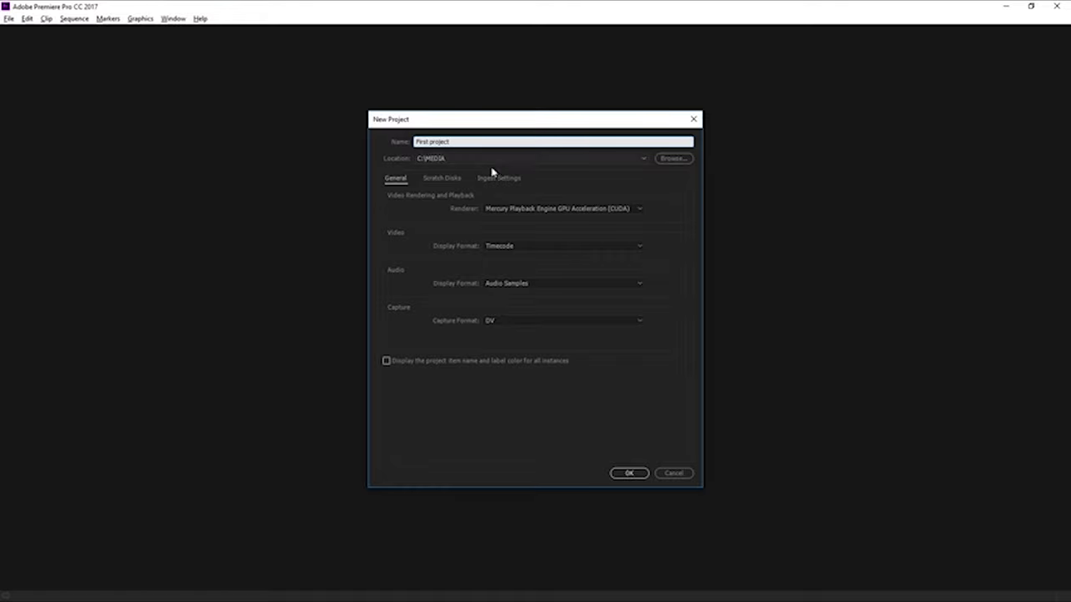
{"action": "left_click", "coordinate": [662, 160]}
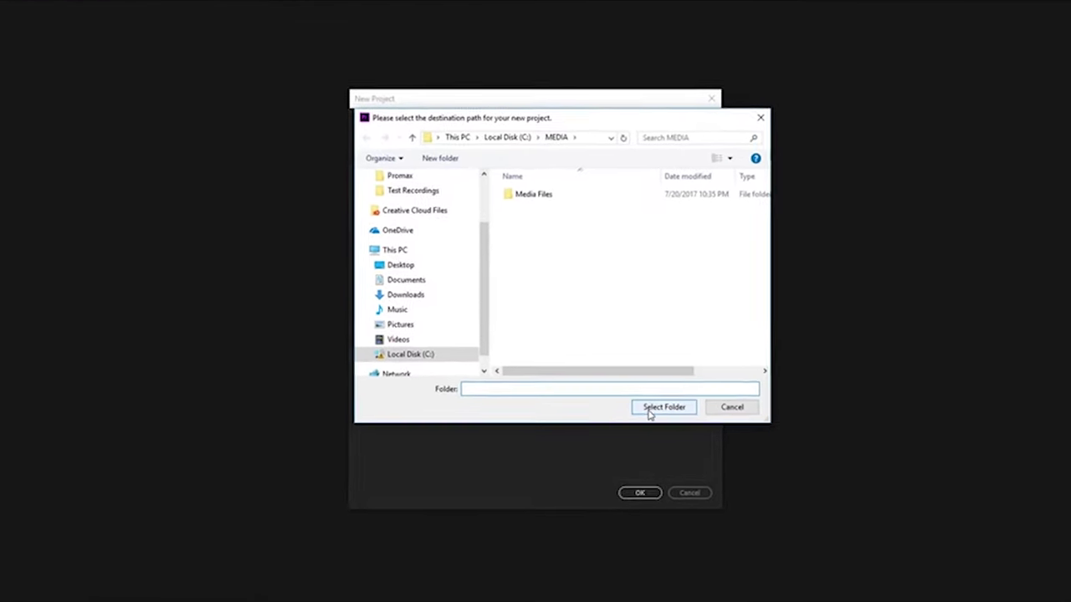
{"action": "left_click", "coordinate": [650, 413]}
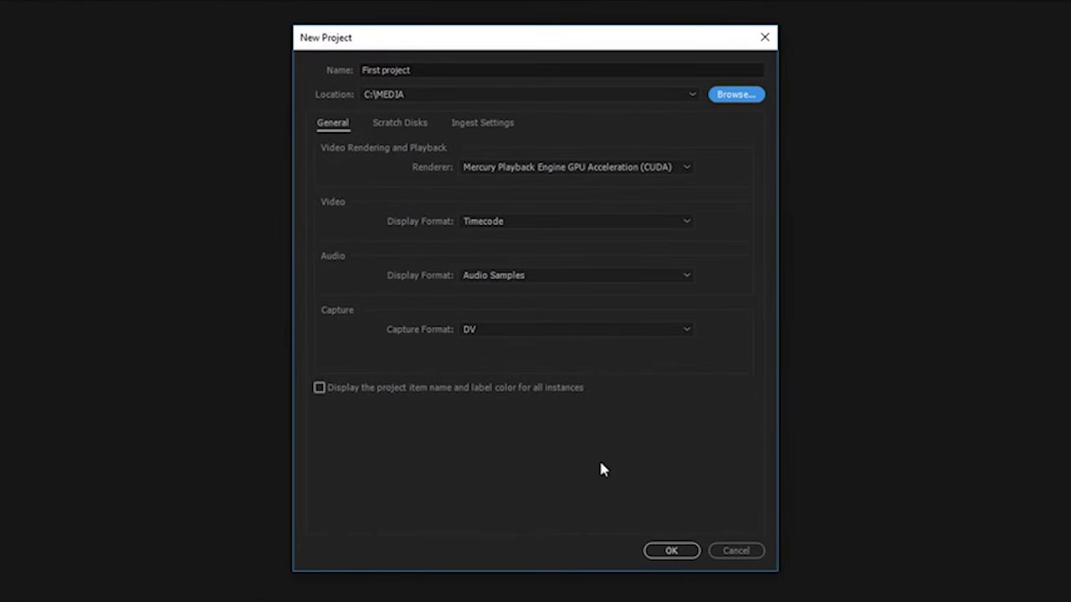
{"action": "left_click", "coordinate": [661, 548]}
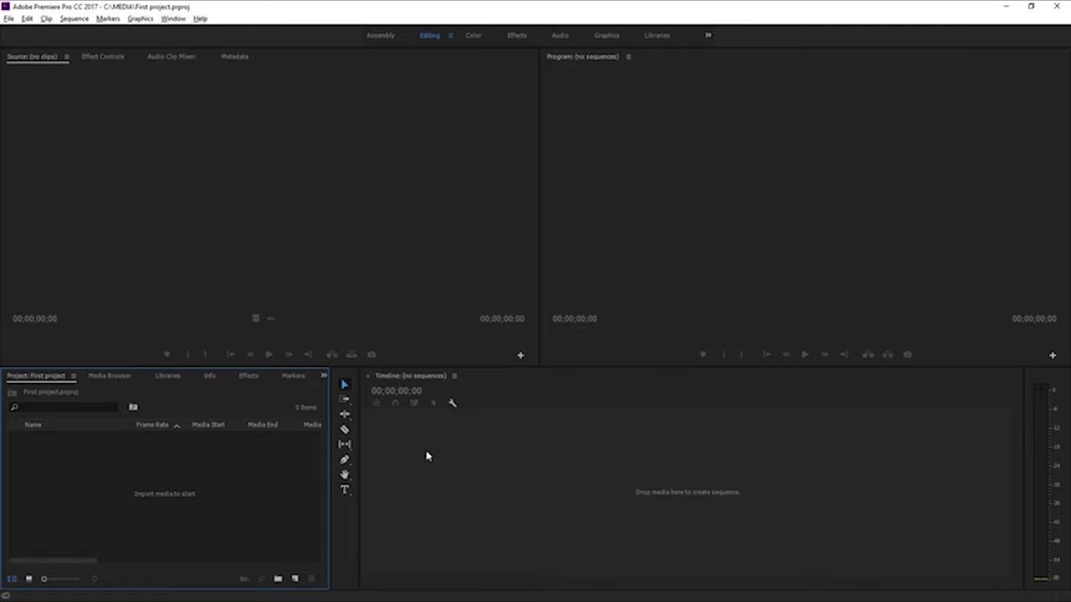
Browse to C:\MEDIA\Media Files in the Media Browser and select all its clips and audio
{"action": "left_click", "coordinate": [121, 378]}
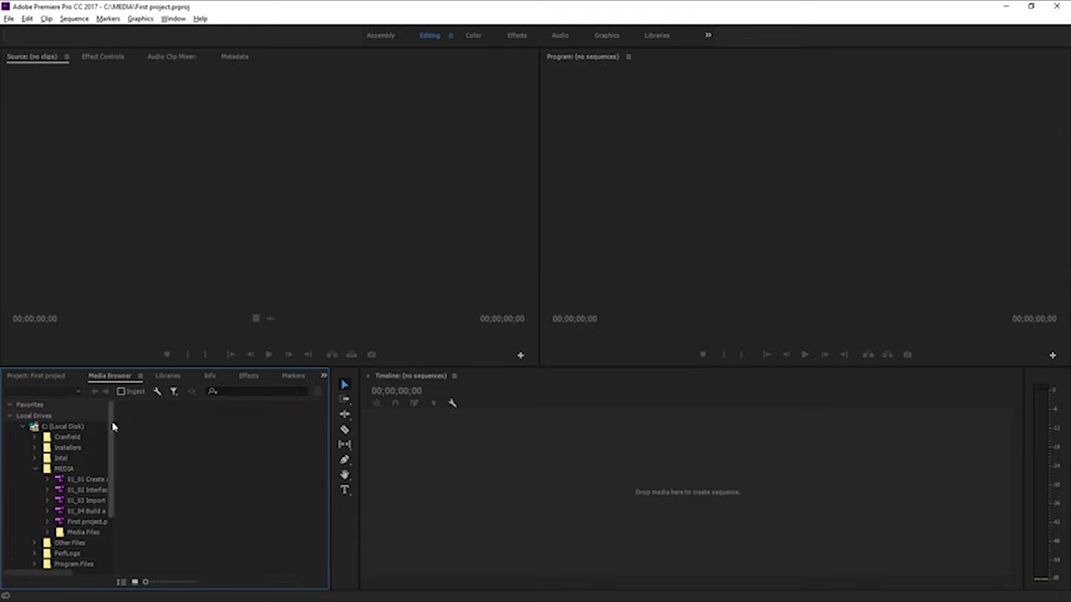
{"action": "left_click_drag", "start_coordinate": [113, 427], "coordinate": [112, 457]}
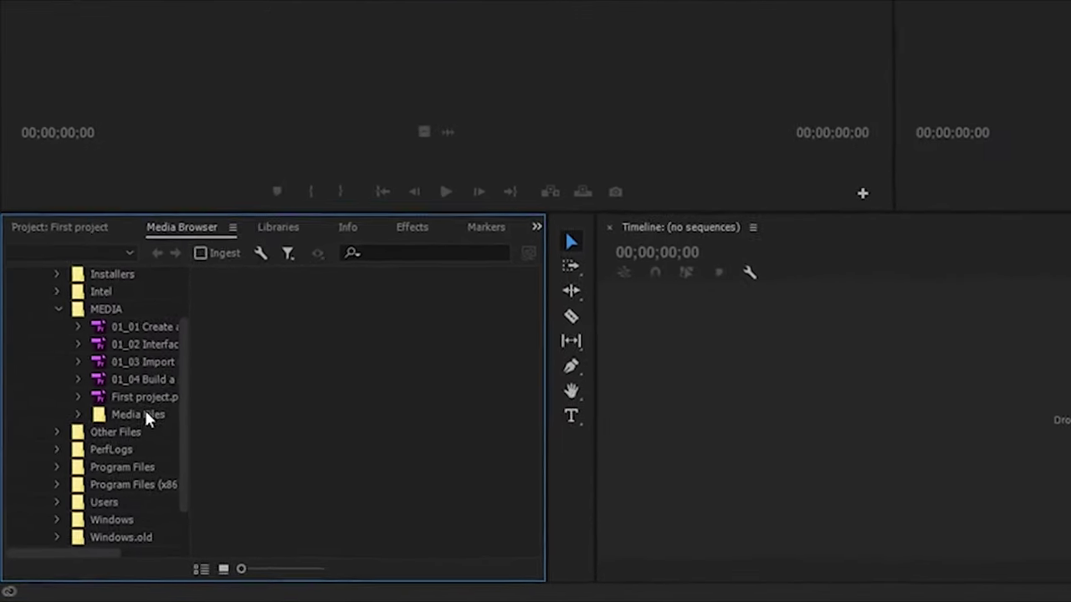
{"action": "left_click", "coordinate": [145, 414]}
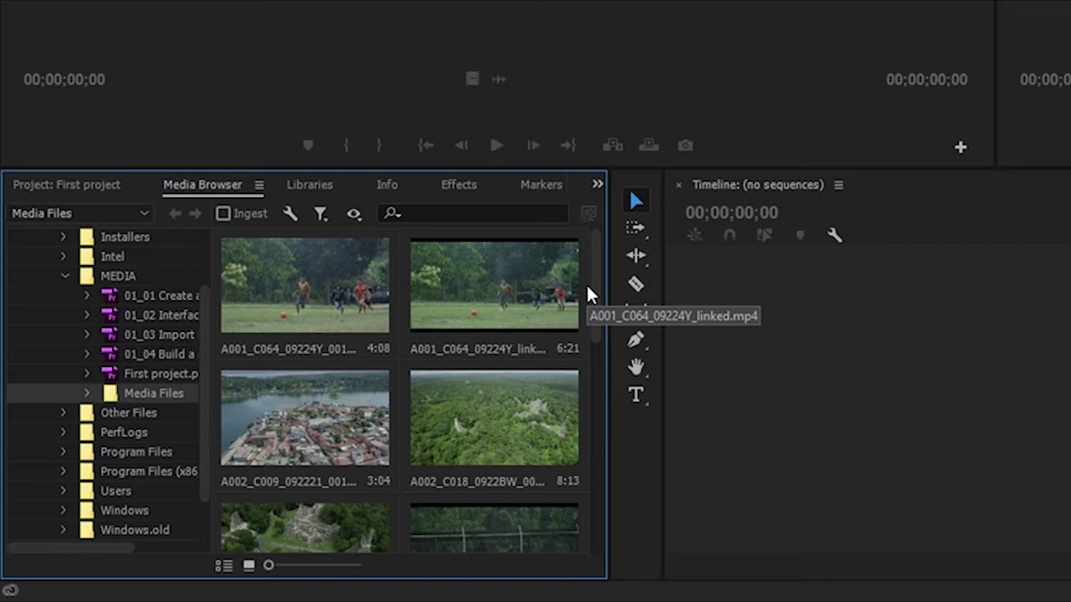
{"action": "left_click", "coordinate": [328, 284]}
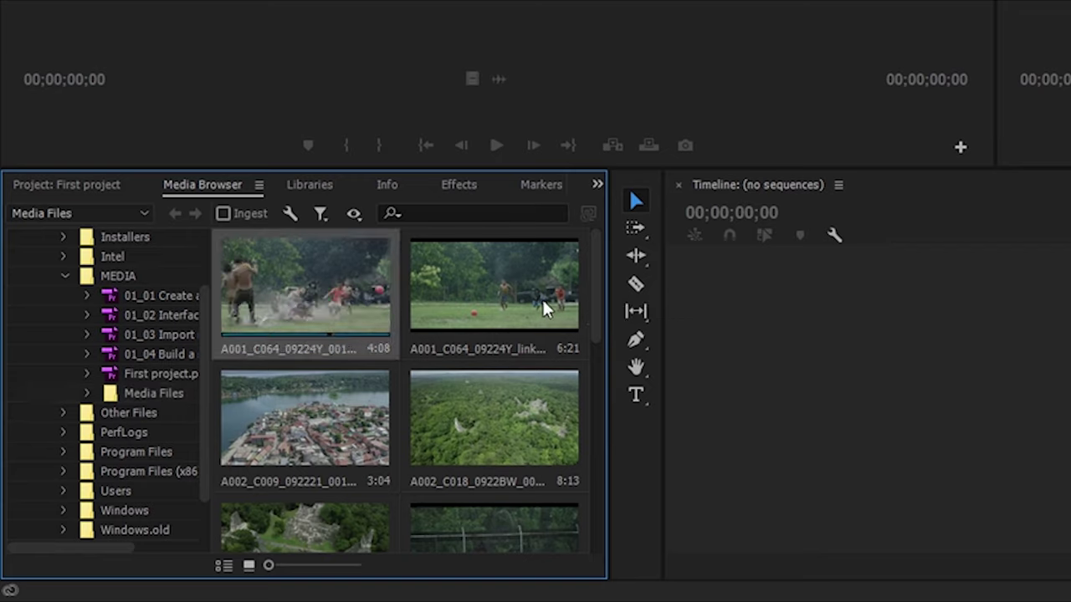
{"action": "left_click_drag", "start_coordinate": [593, 274], "coordinate": [585, 493]}
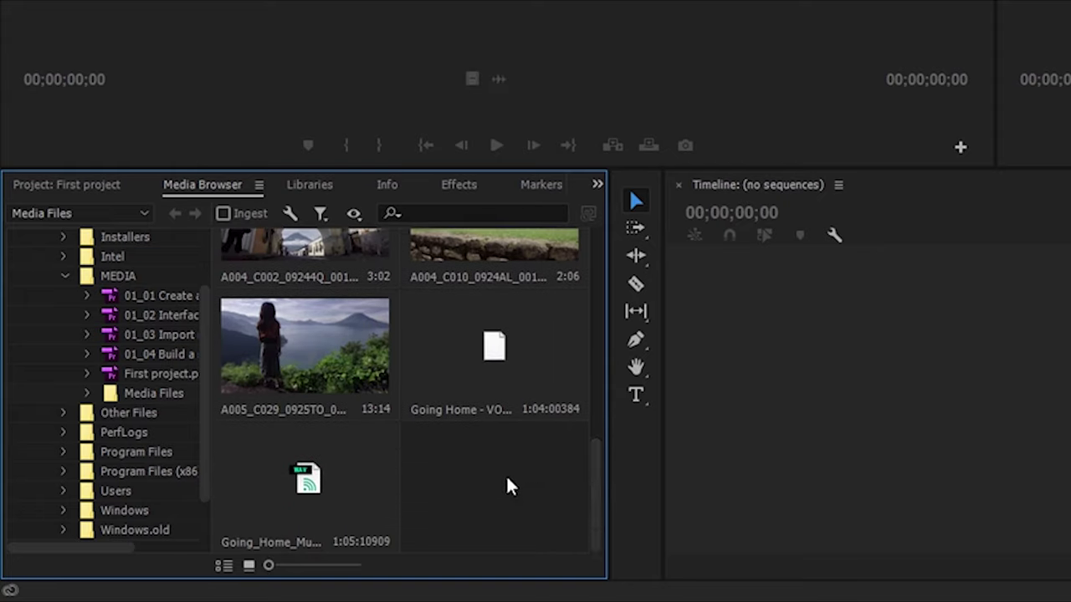
{"action": "key", "text": "ctrl+a"}
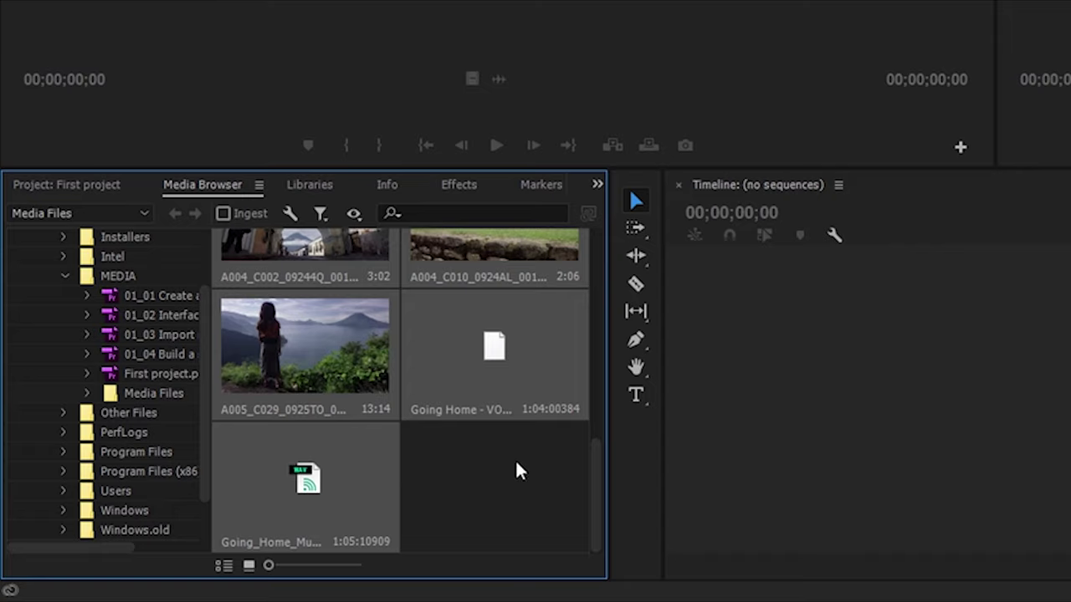
Import the 13 selected files and preview A002_C018_0922BW_001.mp4 in the Source Monitor
{"action": "right_click", "coordinate": [460, 337]}
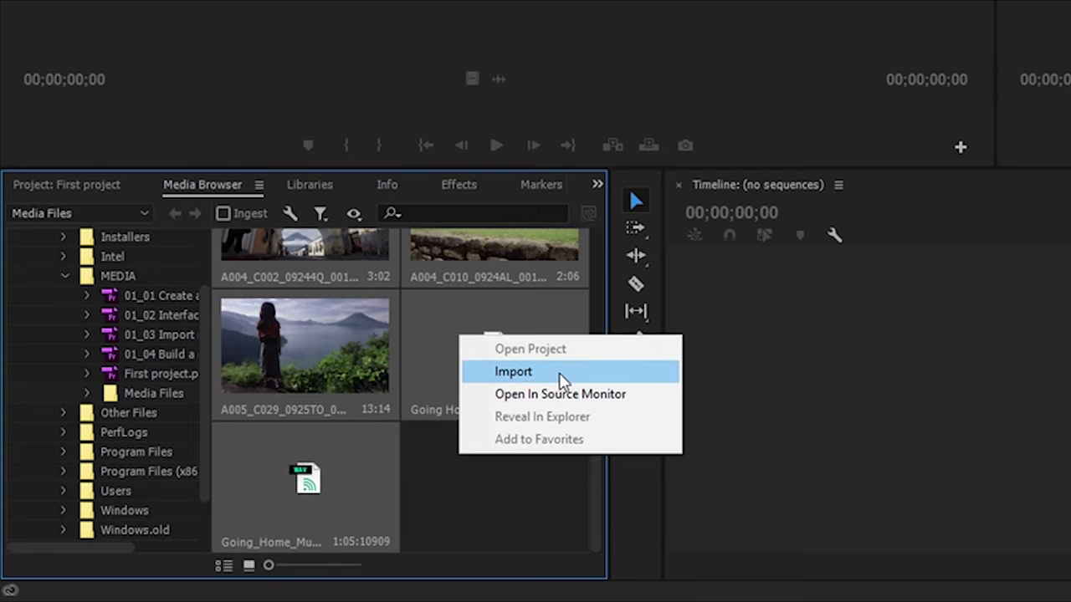
{"action": "left_click", "coordinate": [513, 372]}
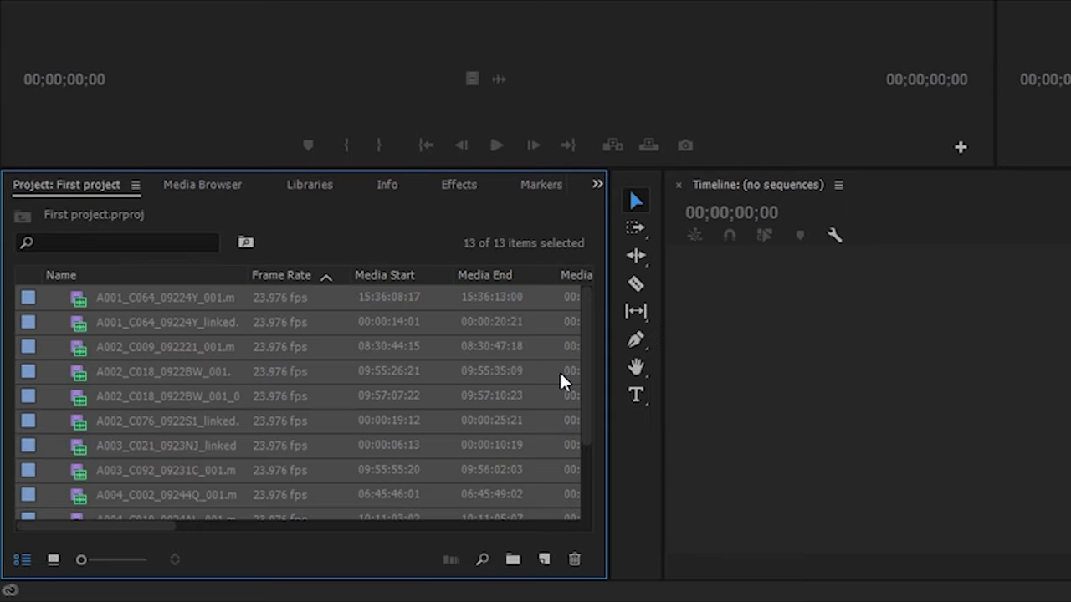
{"action": "left_click", "coordinate": [85, 369]}
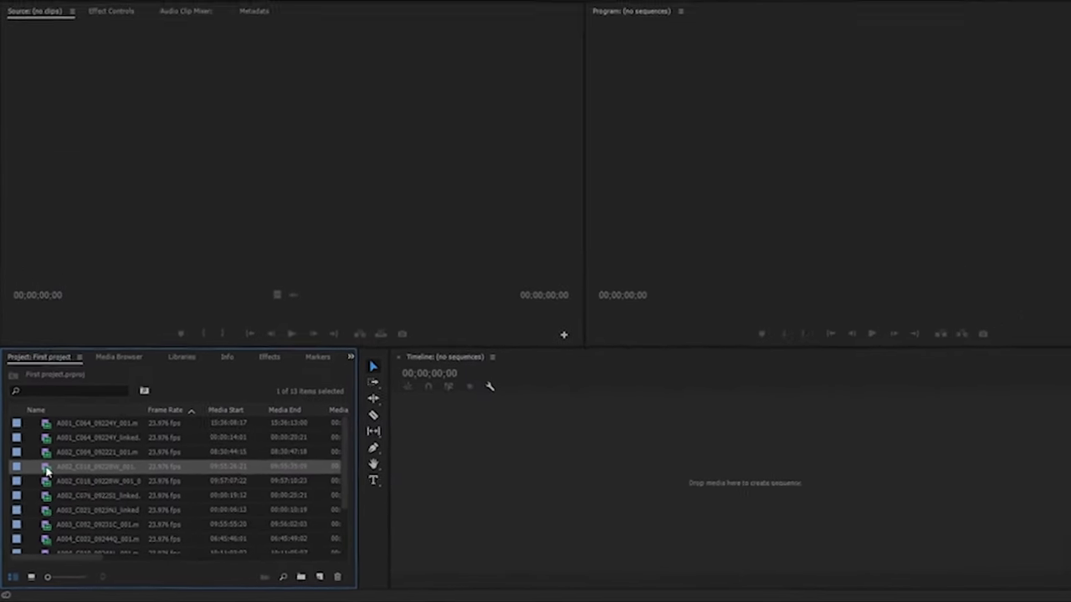
{"action": "double_click", "coordinate": [46, 471]}
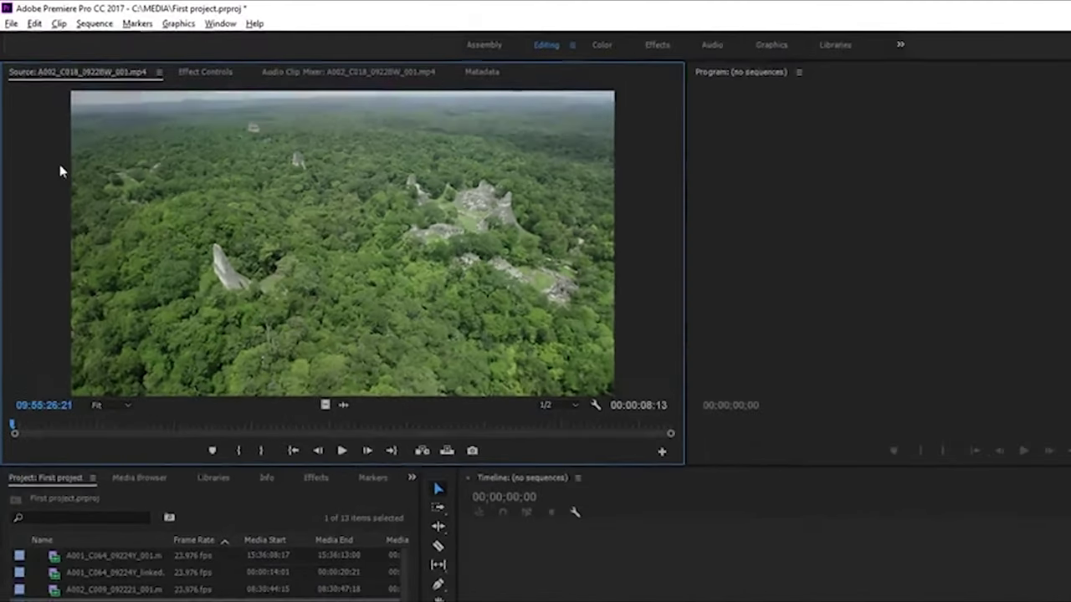
Close 'First project', saving changes when prompted
{"action": "left_click", "coordinate": [11, 24]}
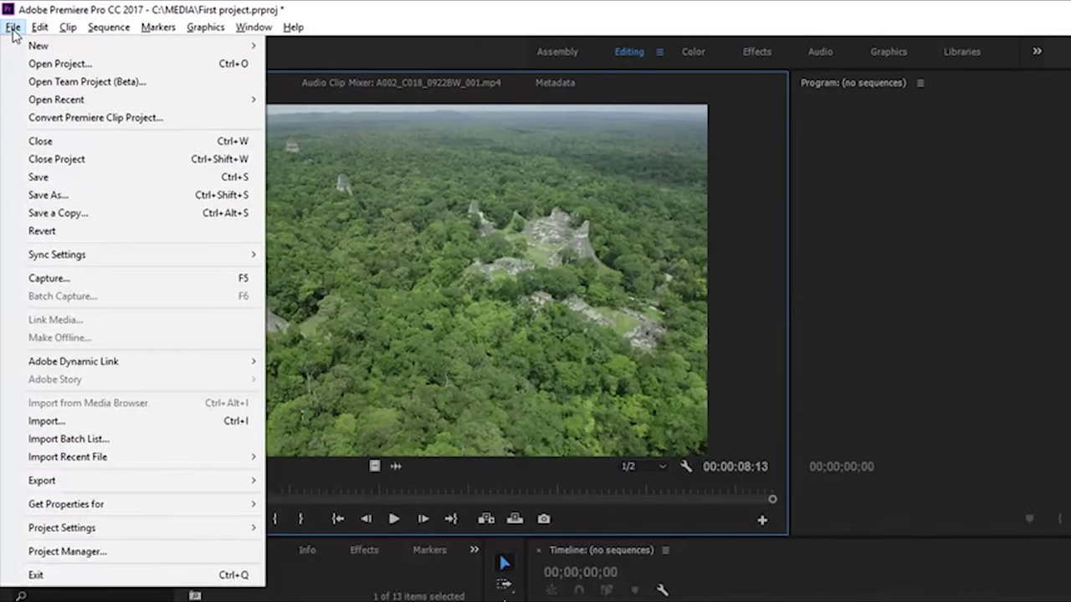
{"action": "left_click", "coordinate": [124, 159]}
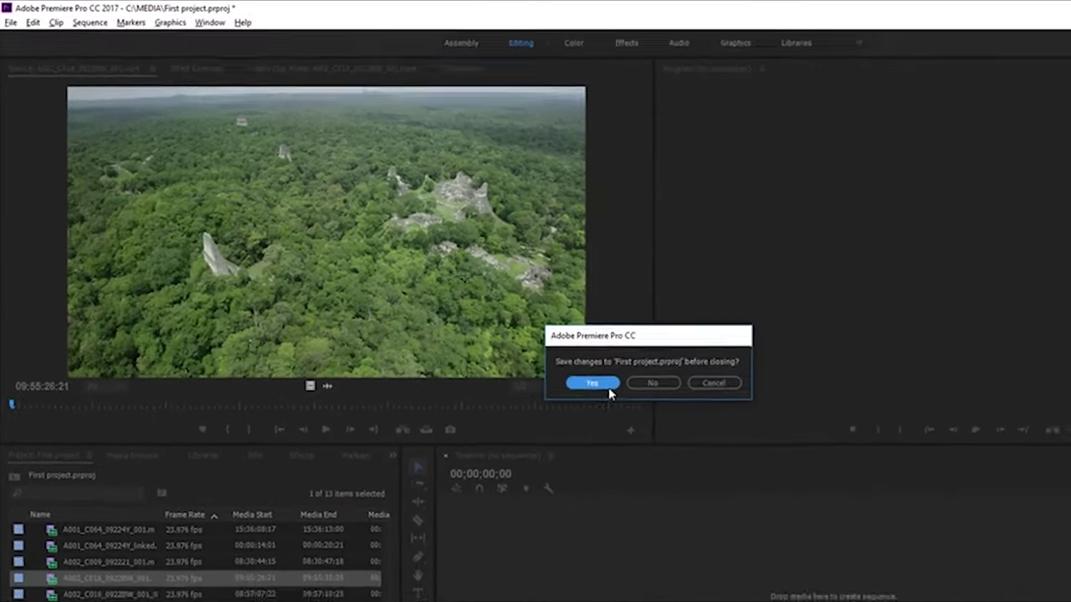
{"action": "left_click", "coordinate": [706, 452]}
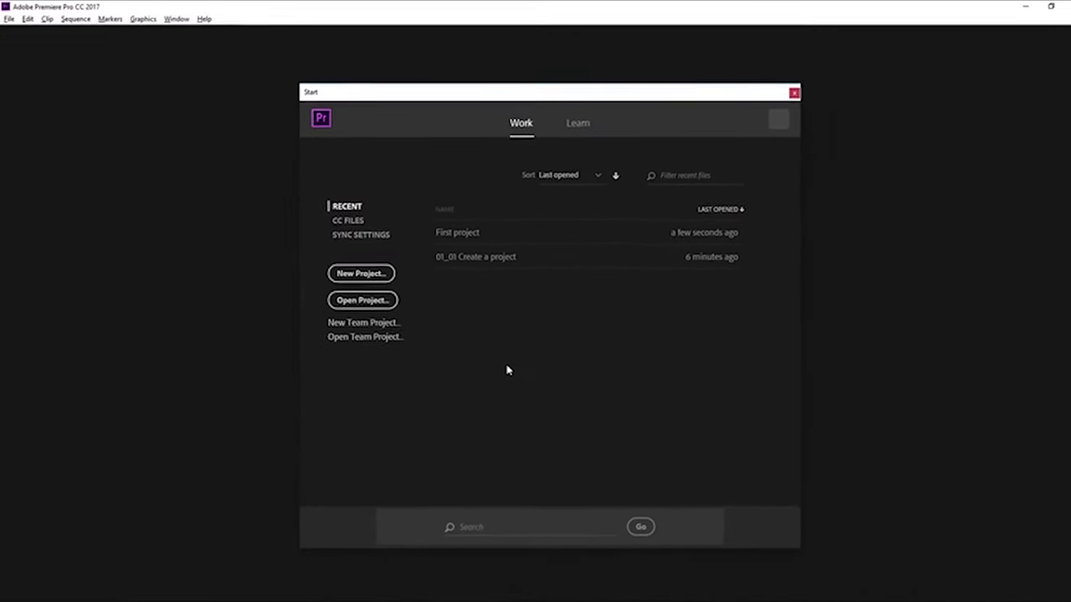